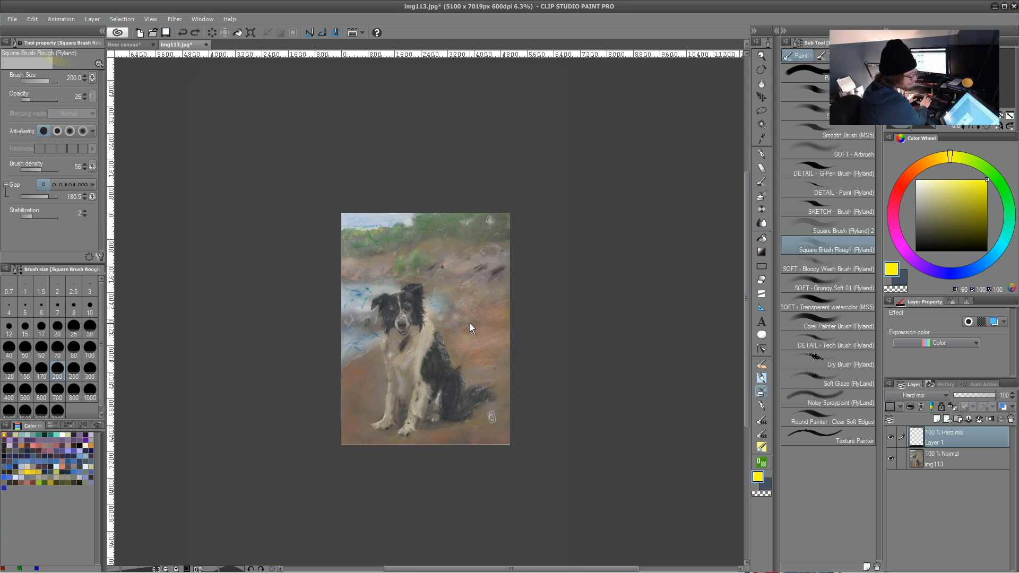
Examine the dog painting and its two layers, the Hard mix layer and the img113 image beneath it
key(space)
mouse_move(392, 321)
mouse_down()
mouse_move(412, 364)
mouse_move(425, 333)
mouse_up()
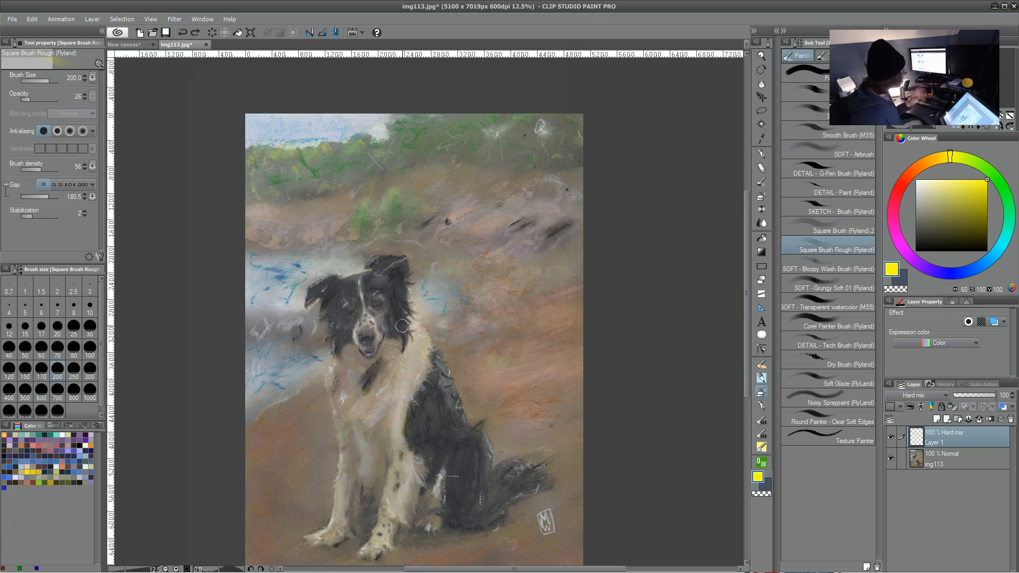
click(979, 459)
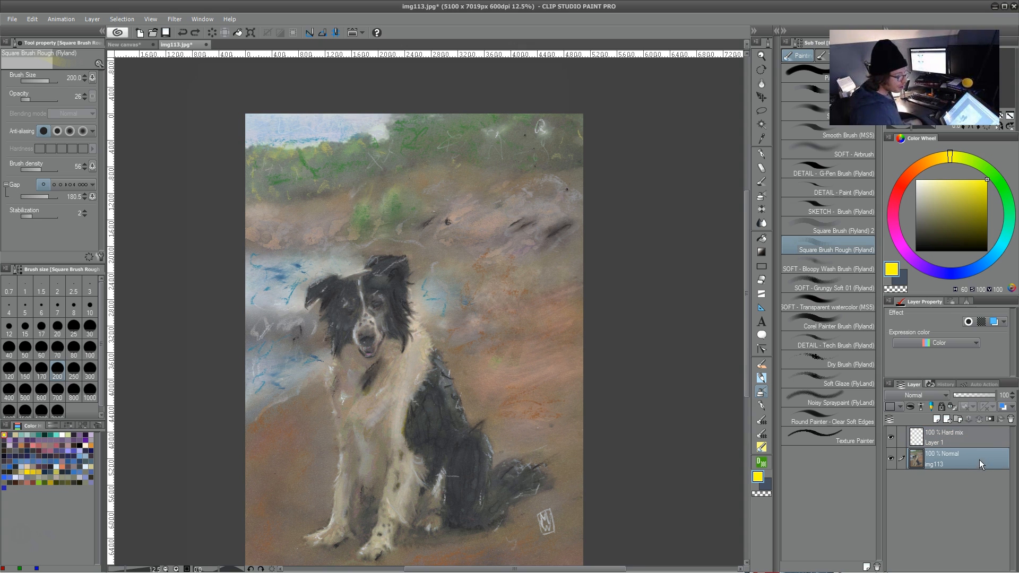
click(973, 441)
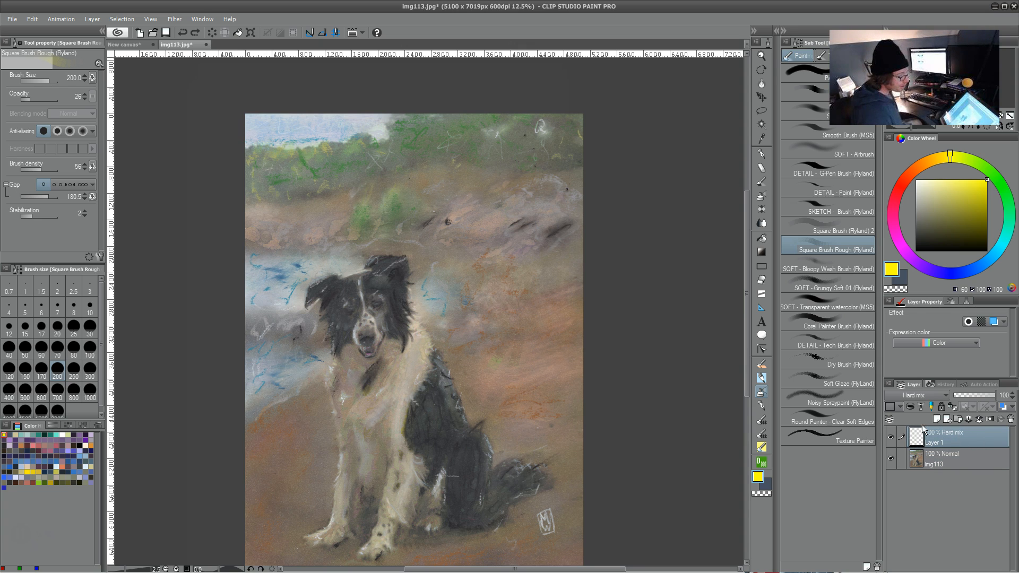
click(971, 460)
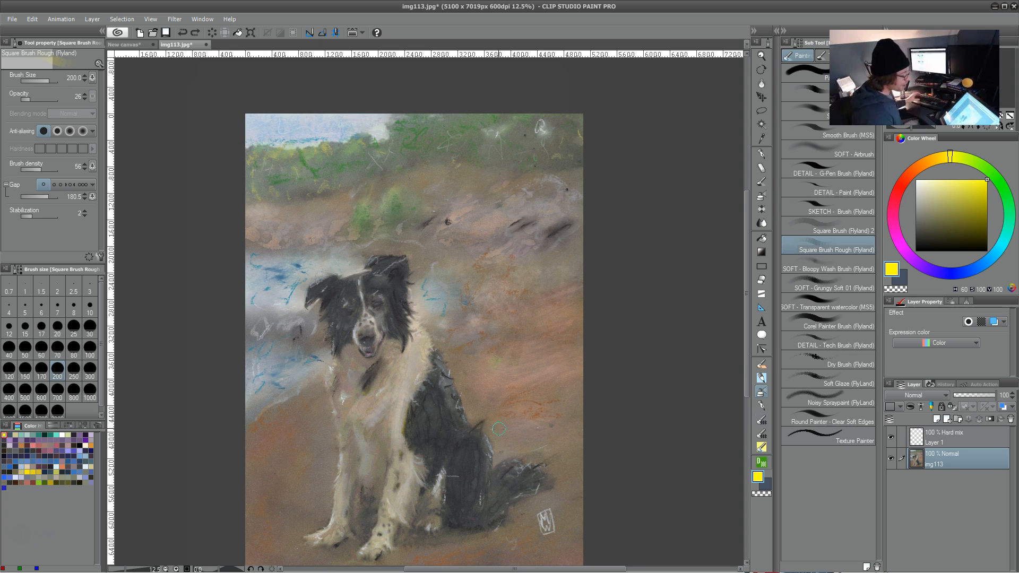
mouse_move(498, 423)
mouse_down()
mouse_move(507, 384)
mouse_move(468, 389)
mouse_move(470, 364)
mouse_up()
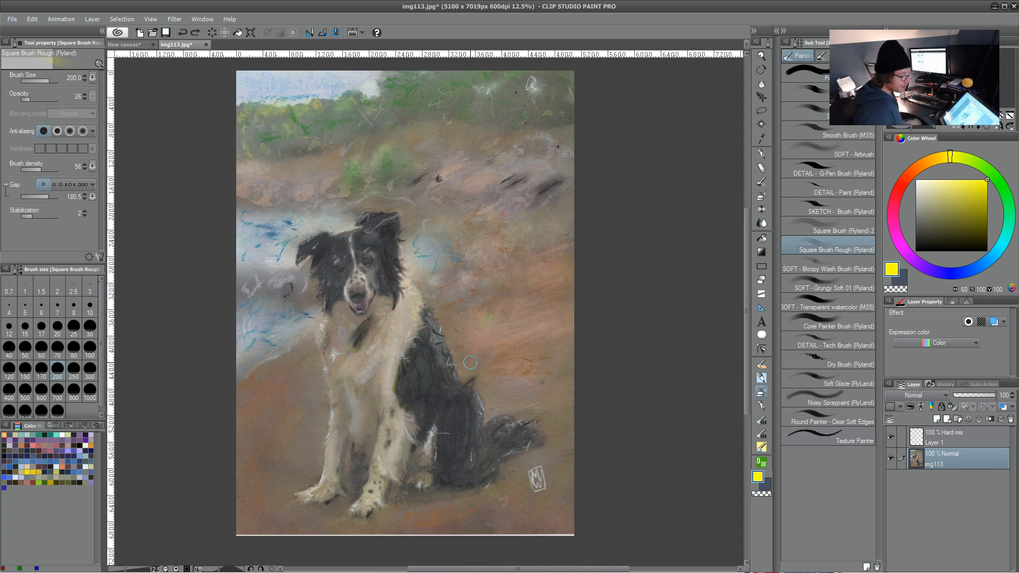
click(960, 439)
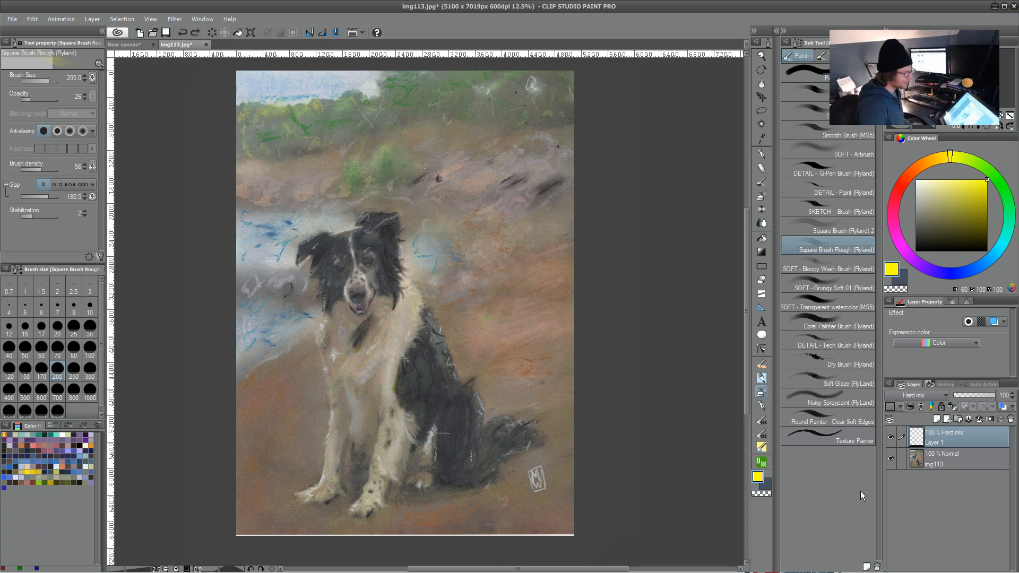
mouse_move(444, 343)
mouse_down()
mouse_move(451, 348)
mouse_move(437, 357)
mouse_up()
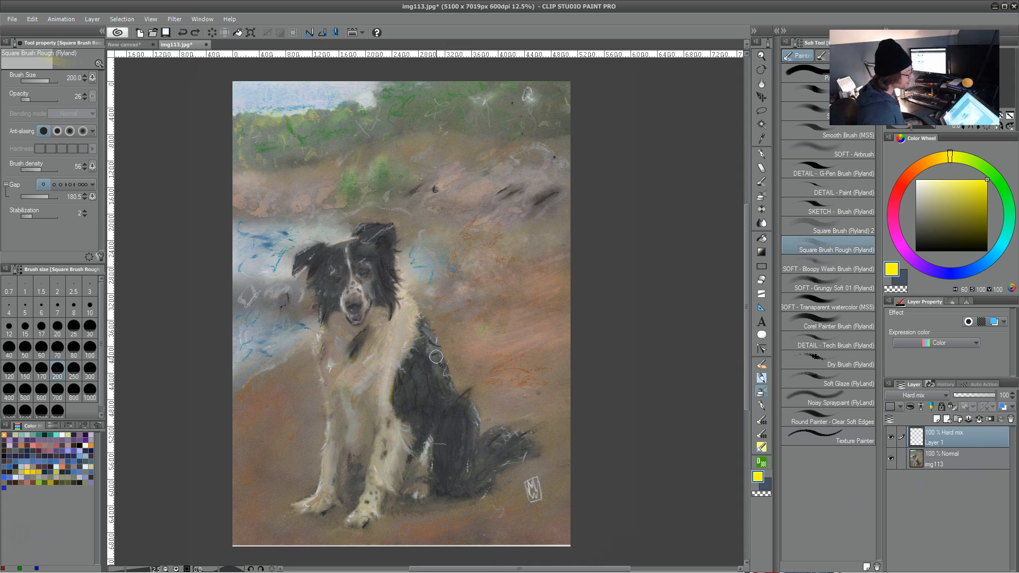
scroll(440, 329, up, 2)
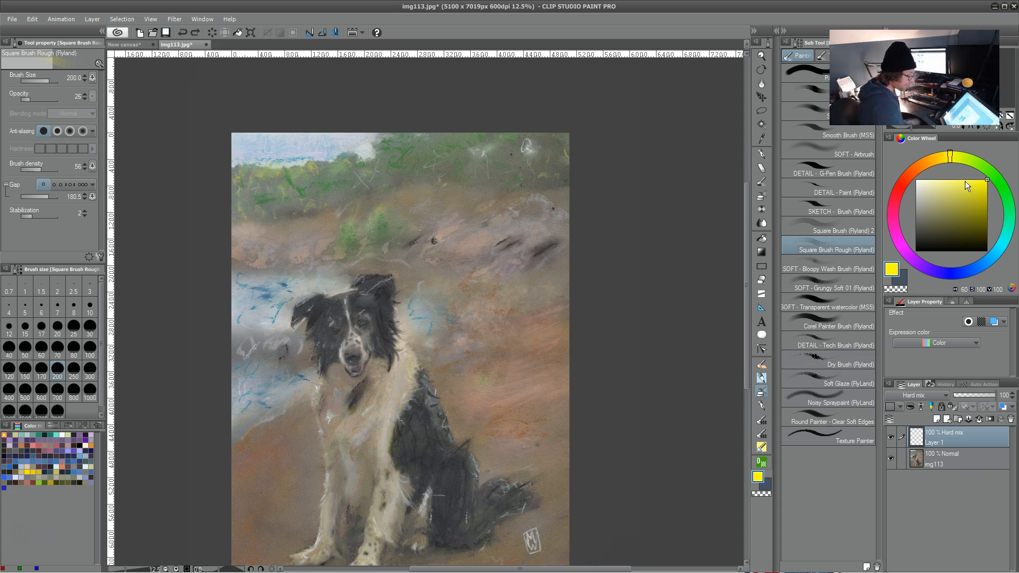
Try filling the whole Hard mix layer with a muted yellow (H 60, S 50, V 65)
click(949, 179)
mouse_move(956, 169)
mouse_down()
mouse_move(896, 158)
mouse_move(1001, 171)
mouse_up()
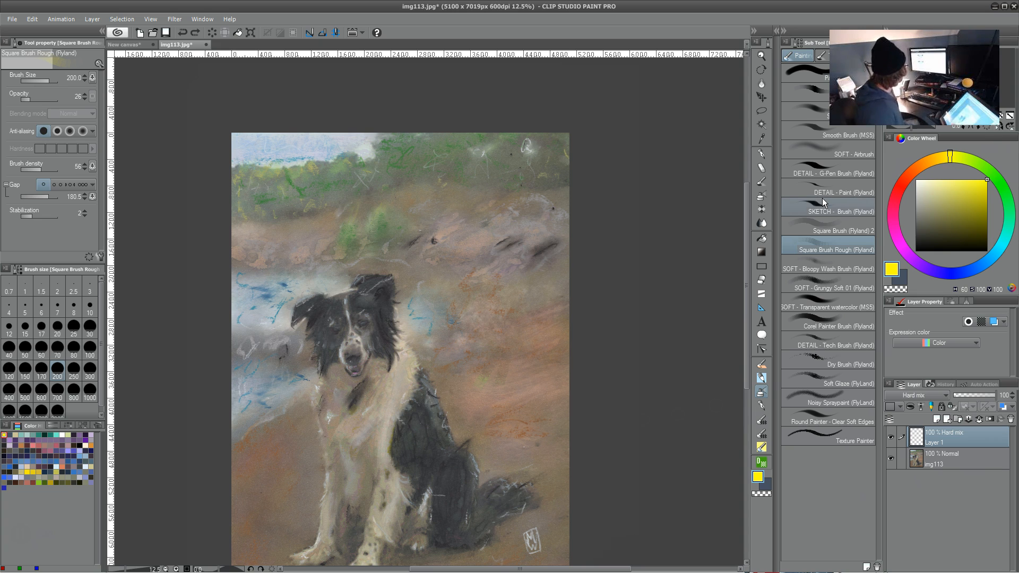
click(916, 251)
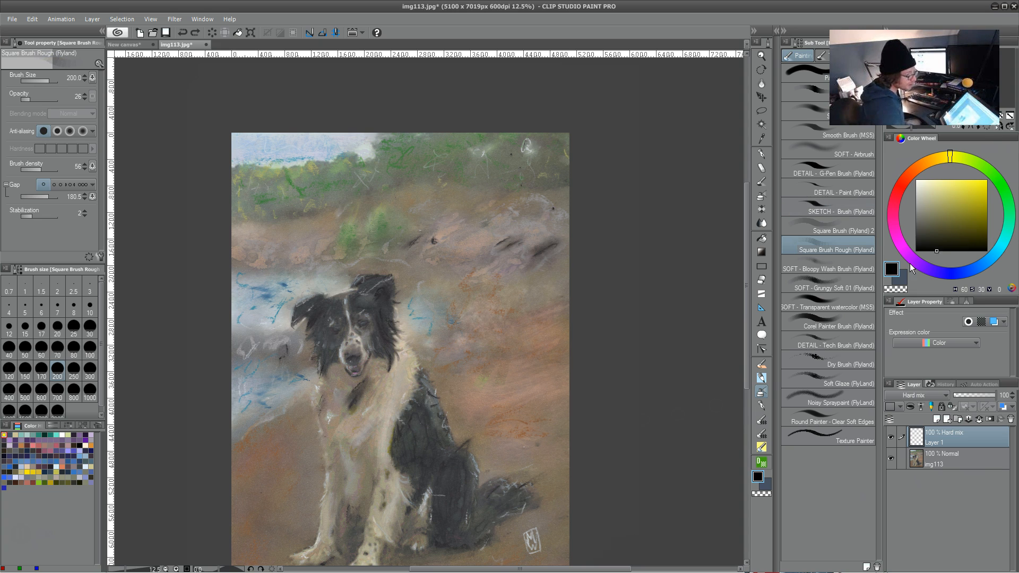
click(935, 205)
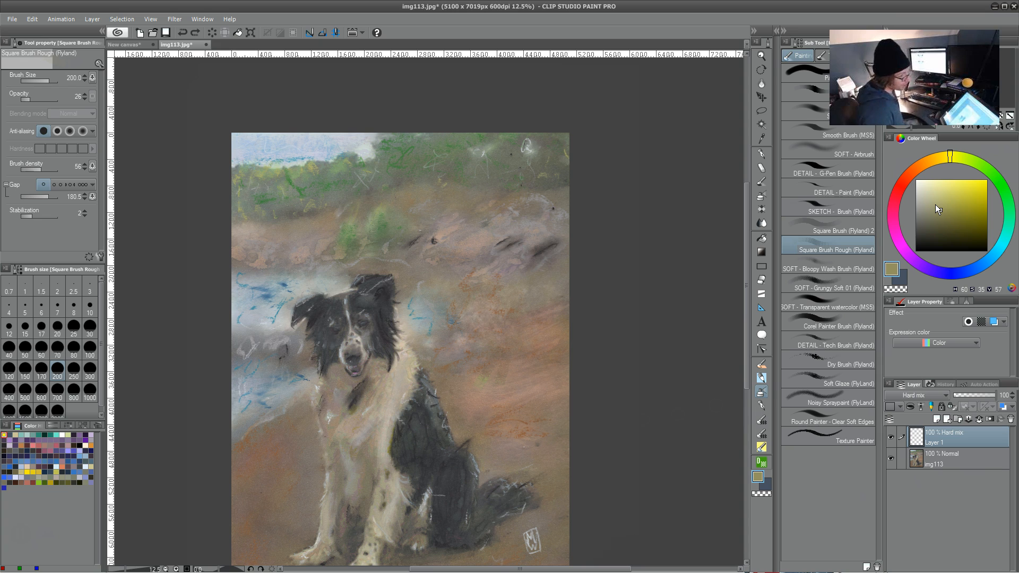
mouse_move(935, 204)
mouse_down()
mouse_move(957, 193)
mouse_move(950, 205)
mouse_up()
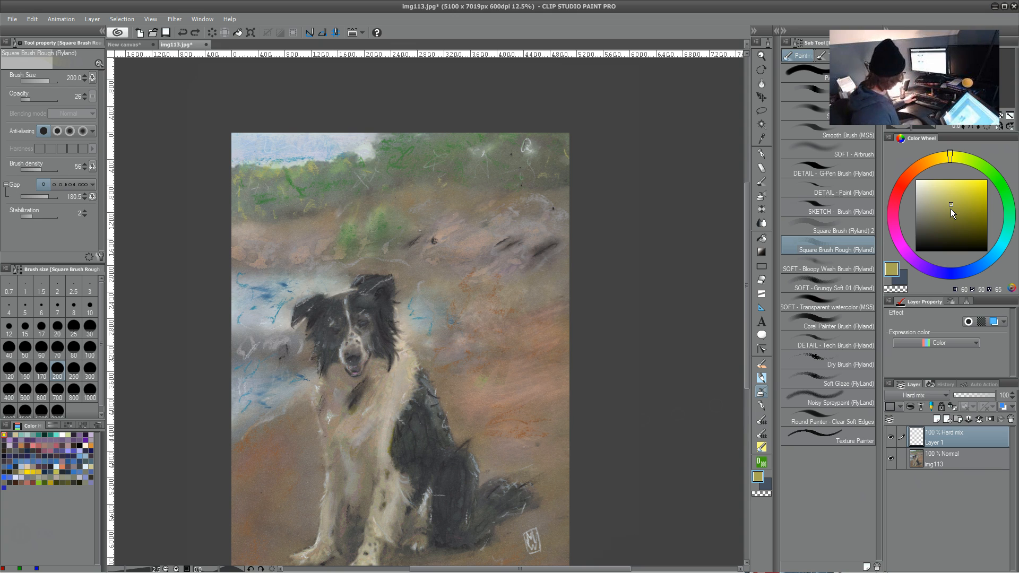
key(alt+Delete)
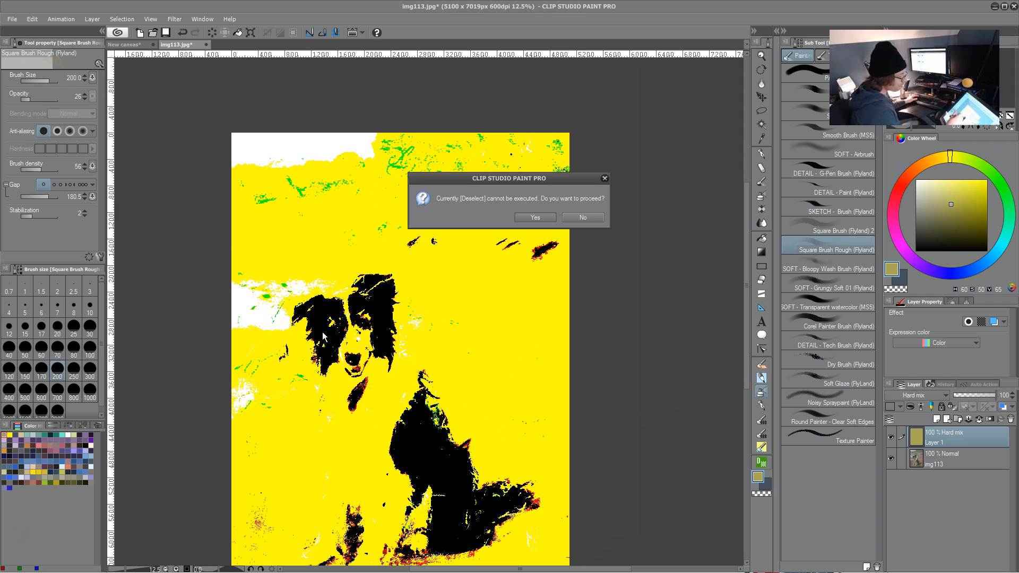
click(535, 219)
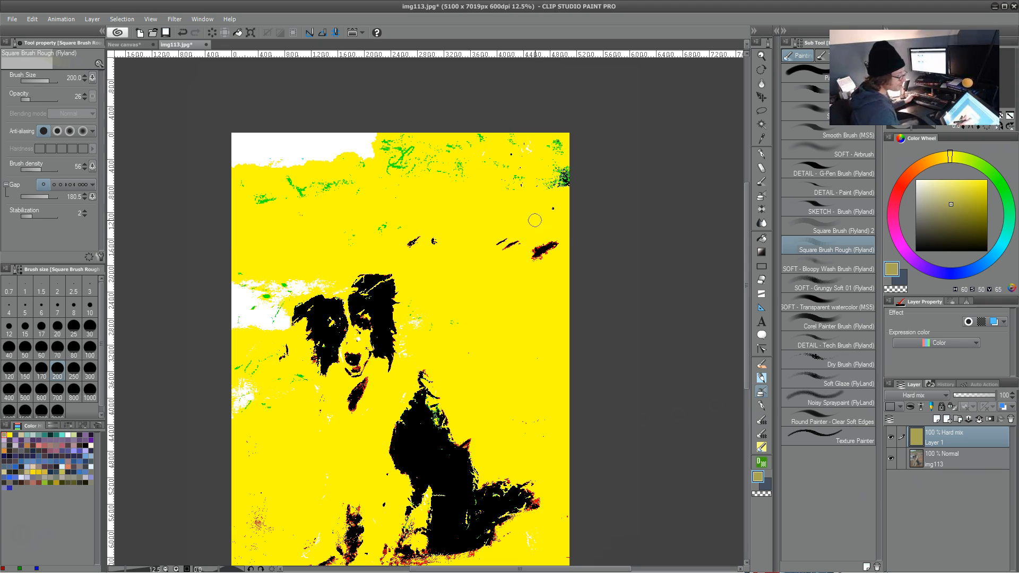
alt+click(486, 337)
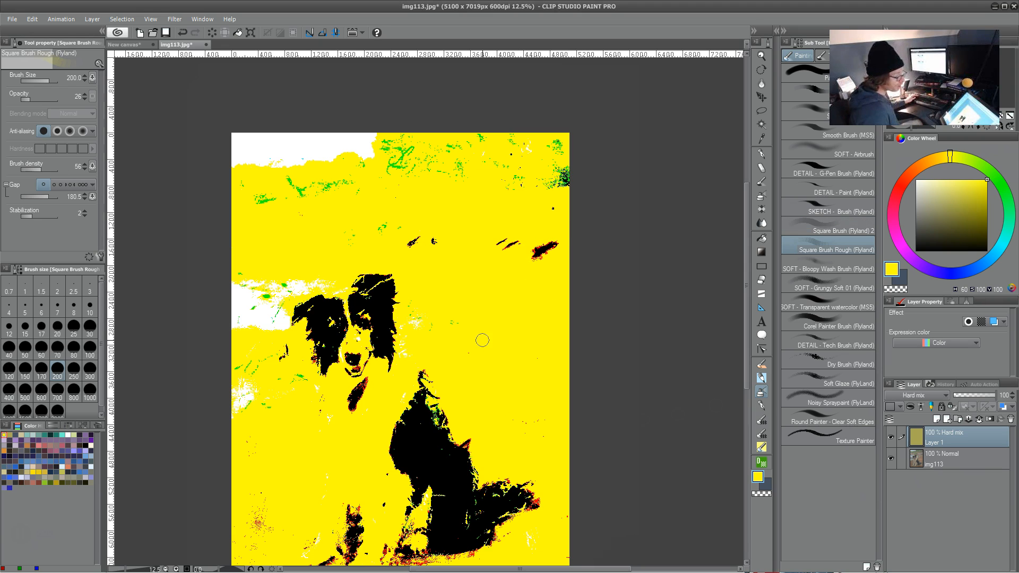
key(ctrl+z)
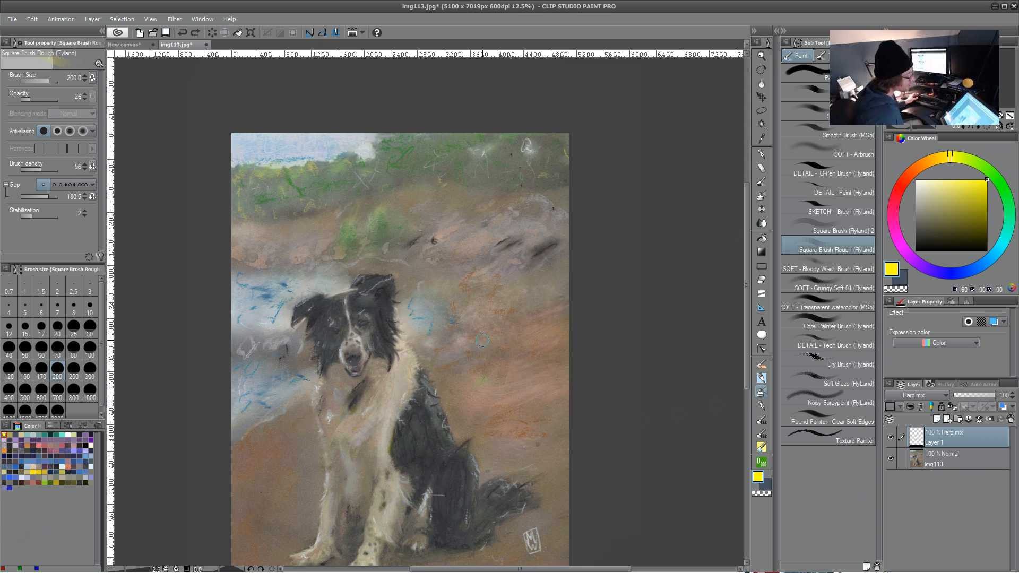
Choose a muted green (H 102, S 48, V 63) and try a brush stroke across the hillside foliage
click(990, 169)
drag(975, 198, 950, 206)
click(400, 185)
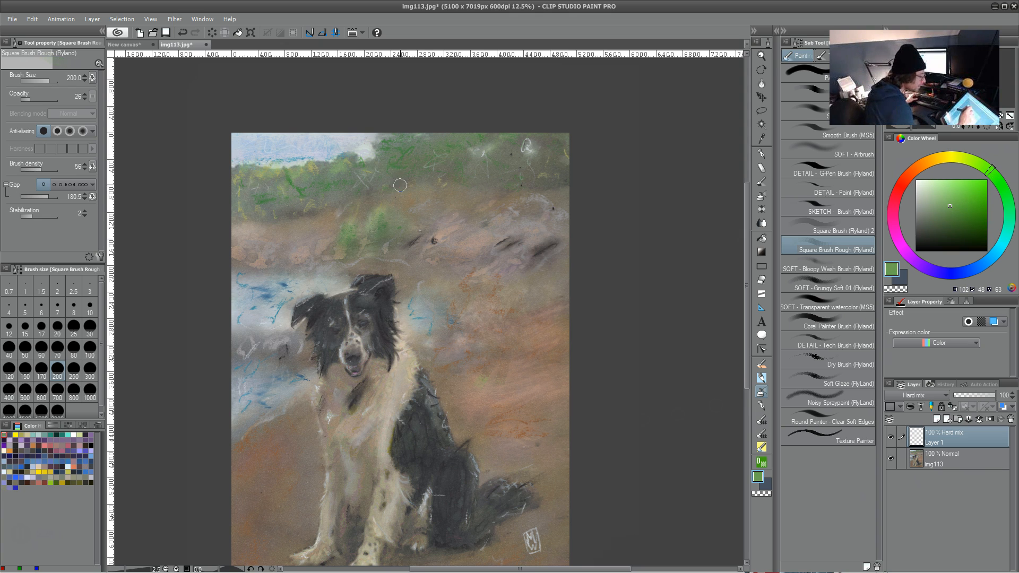
drag(397, 150, 387, 184)
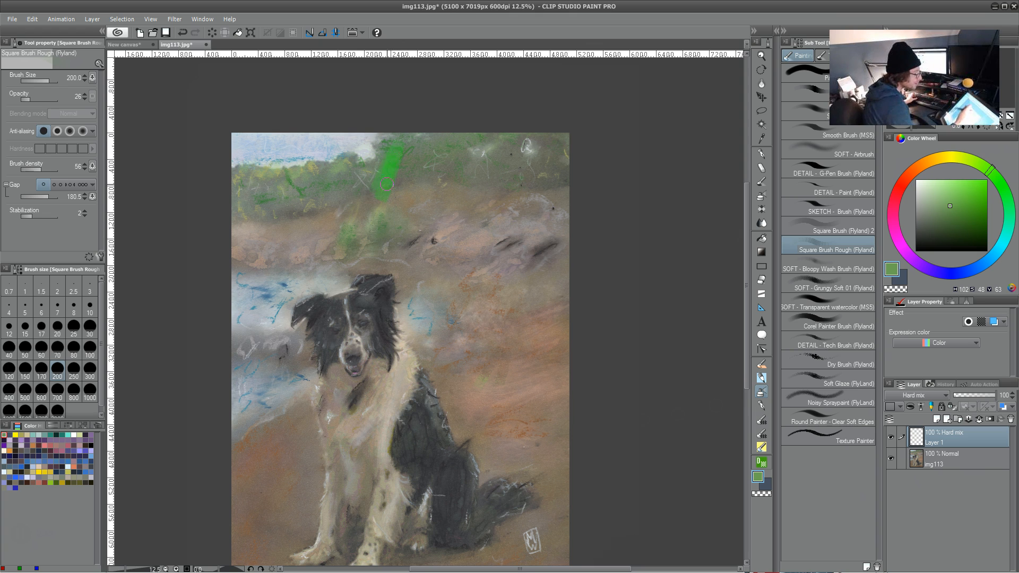
key(ctrl+z)
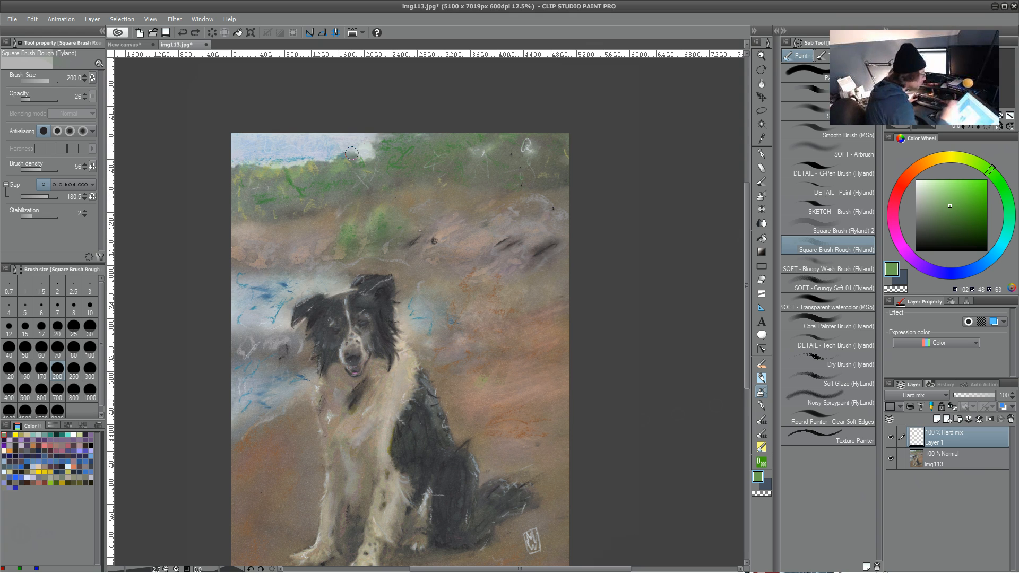
Brush muted green over the hillside foliage and bushes behind the dog on the Hard mix layer
scroll(352, 153, up, 3)
mouse_move(351, 154)
mouse_down()
mouse_move(413, 367)
mouse_move(484, 294)
mouse_move(464, 316)
mouse_up()
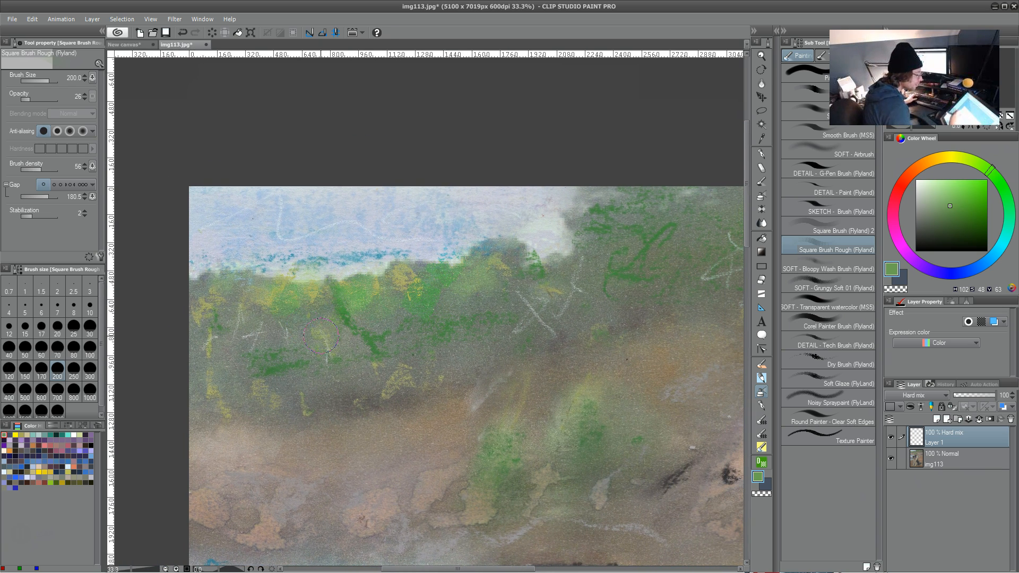
drag(336, 351, 262, 371)
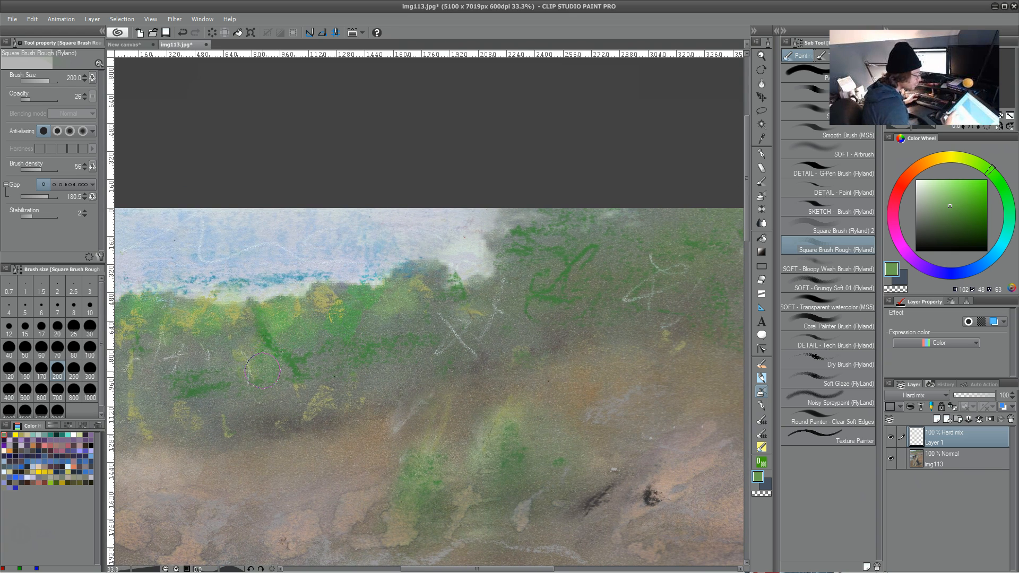
drag(318, 406, 228, 425)
drag(428, 242, 292, 291)
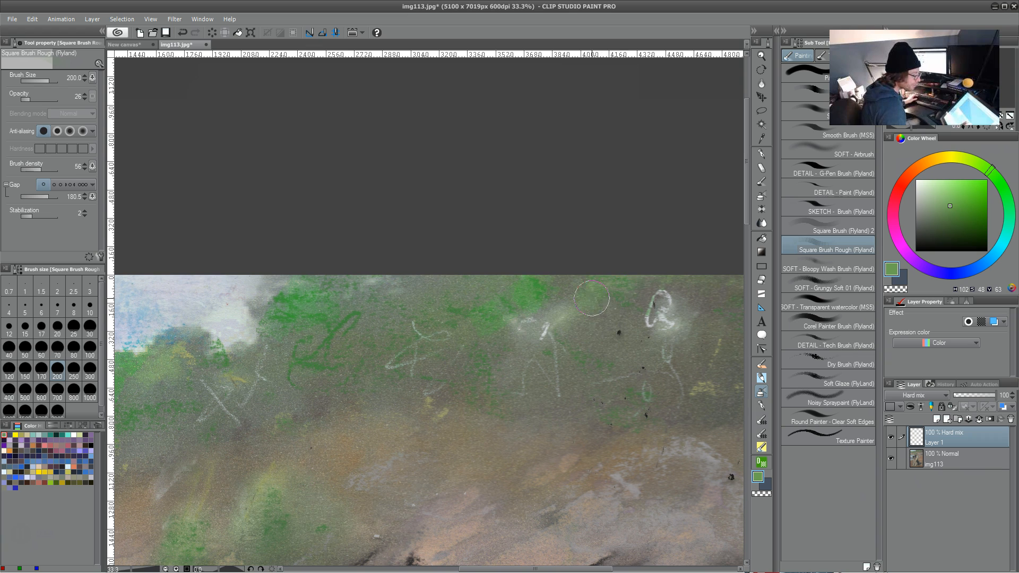
drag(529, 393, 593, 347)
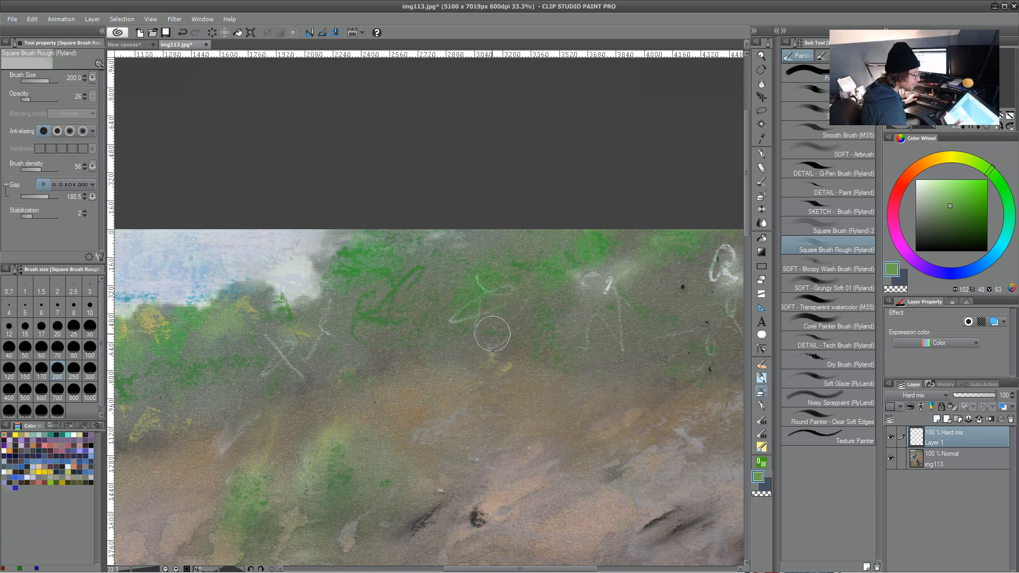
drag(486, 418, 558, 308)
drag(492, 353, 558, 334)
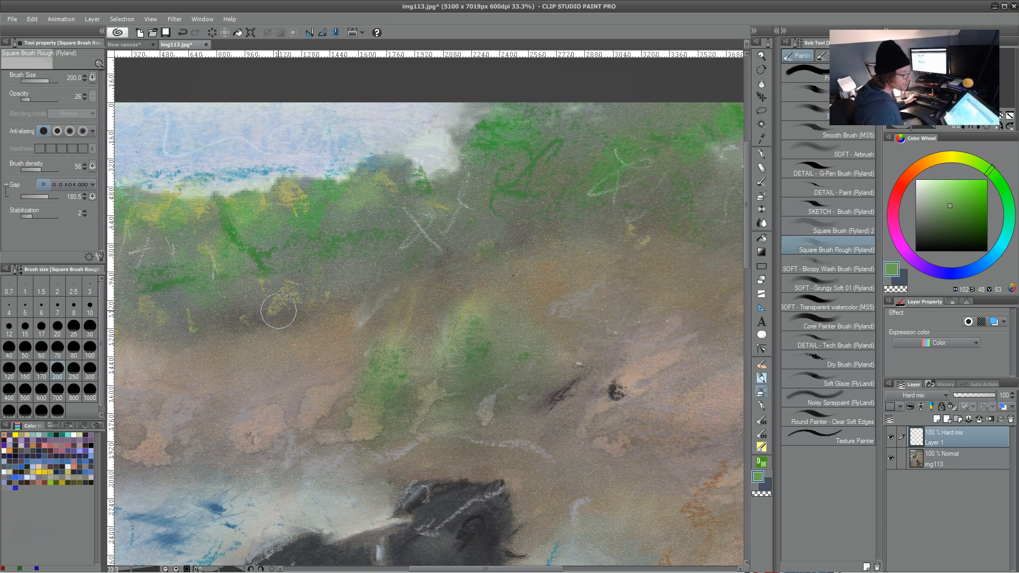
mouse_move(413, 412)
mouse_down()
mouse_move(497, 325)
mouse_move(457, 169)
mouse_up()
drag(552, 318, 498, 211)
Choose a light yellow (H 61, S 57, V 86) and brush it over the dog's pale chest and leg fur
click(950, 157)
drag(959, 197, 957, 189)
drag(538, 430, 516, 275)
mouse_move(461, 236)
mouse_down()
mouse_move(472, 306)
mouse_move(451, 414)
mouse_up()
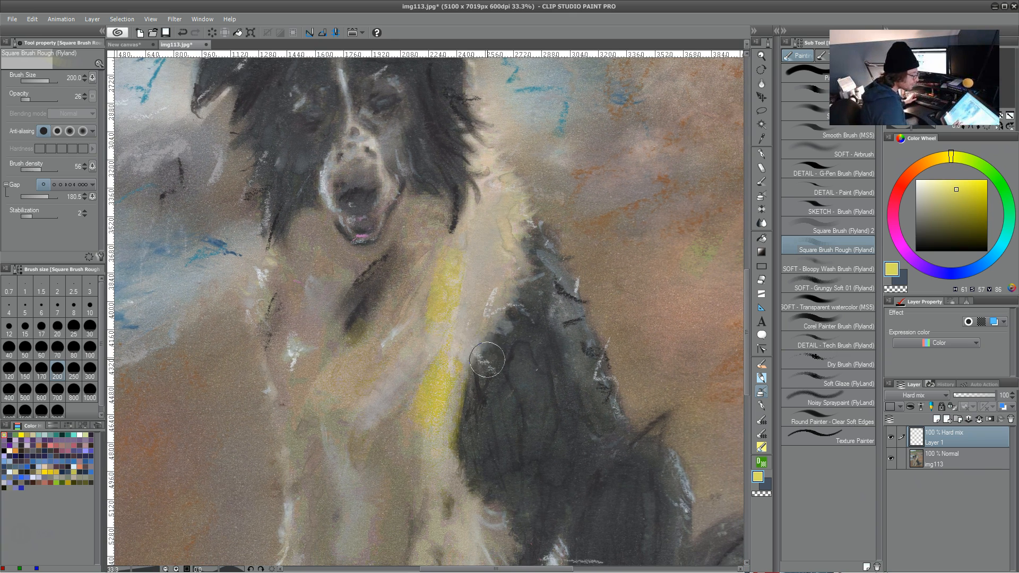
drag(464, 333, 495, 230)
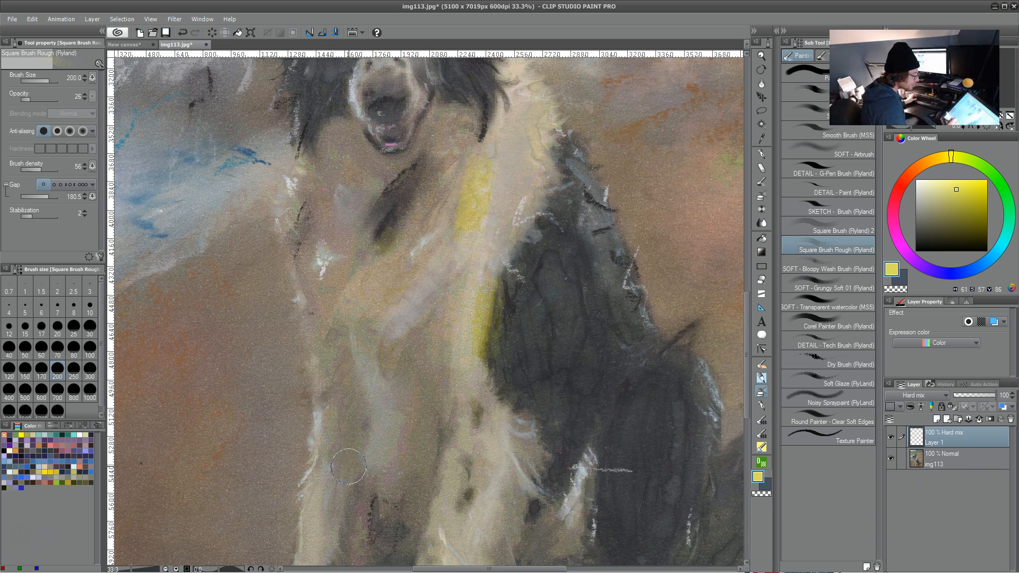
drag(349, 465, 353, 386)
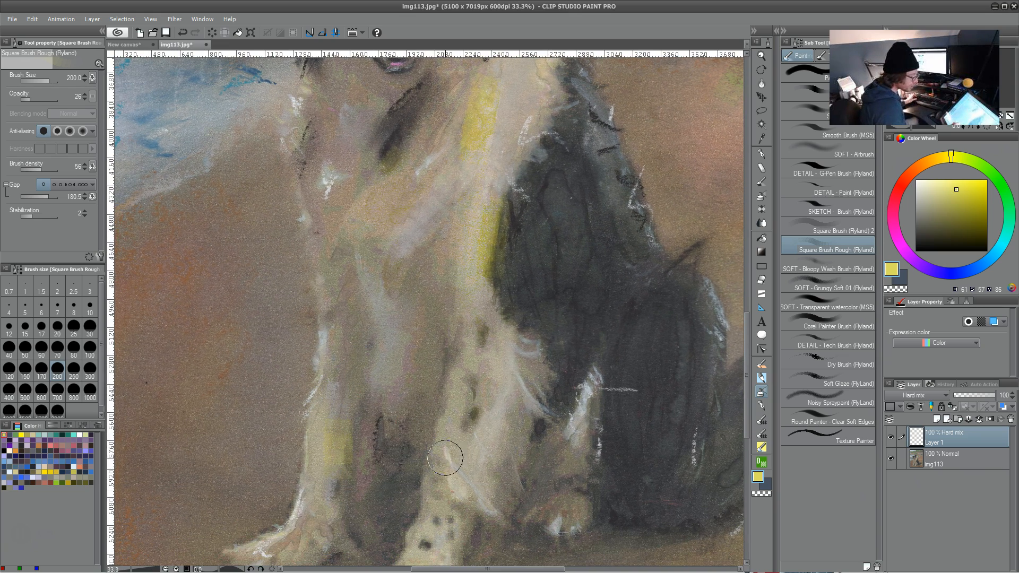
drag(570, 376, 373, 460)
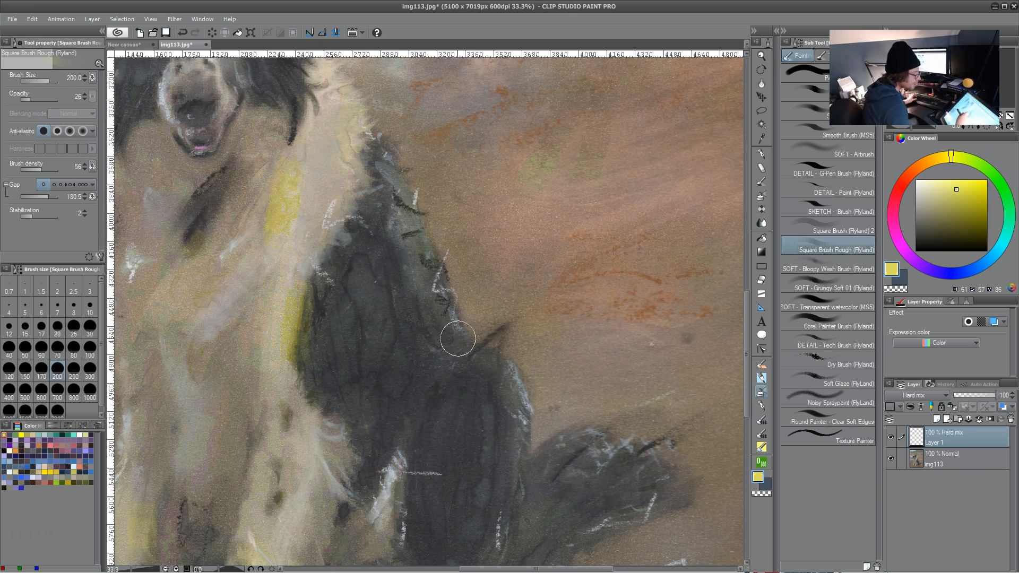
drag(465, 359, 463, 389)
drag(357, 154, 427, 334)
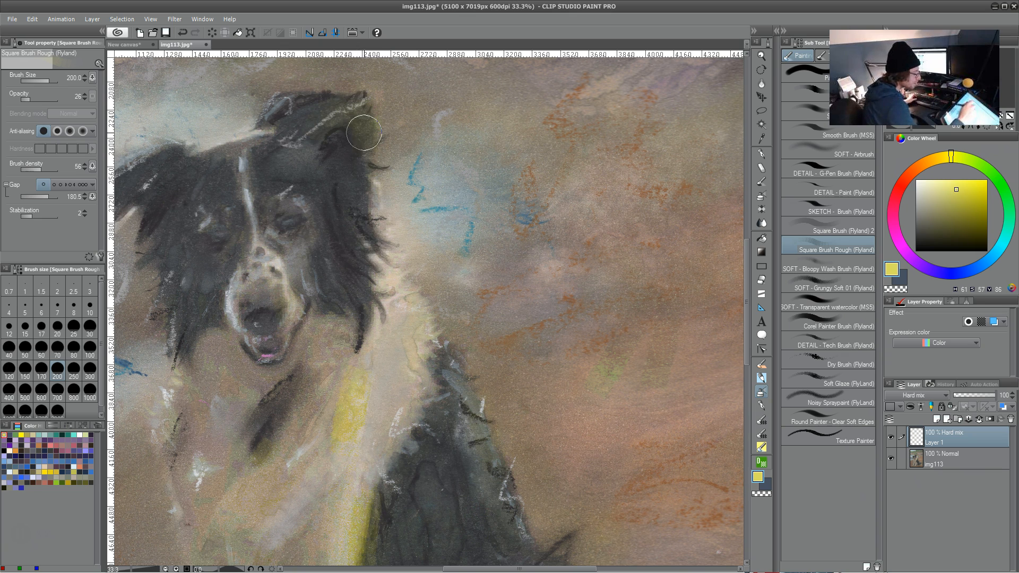
Lower the Hard mix layer's opacity to 20%
scroll(536, 428, down, 5)
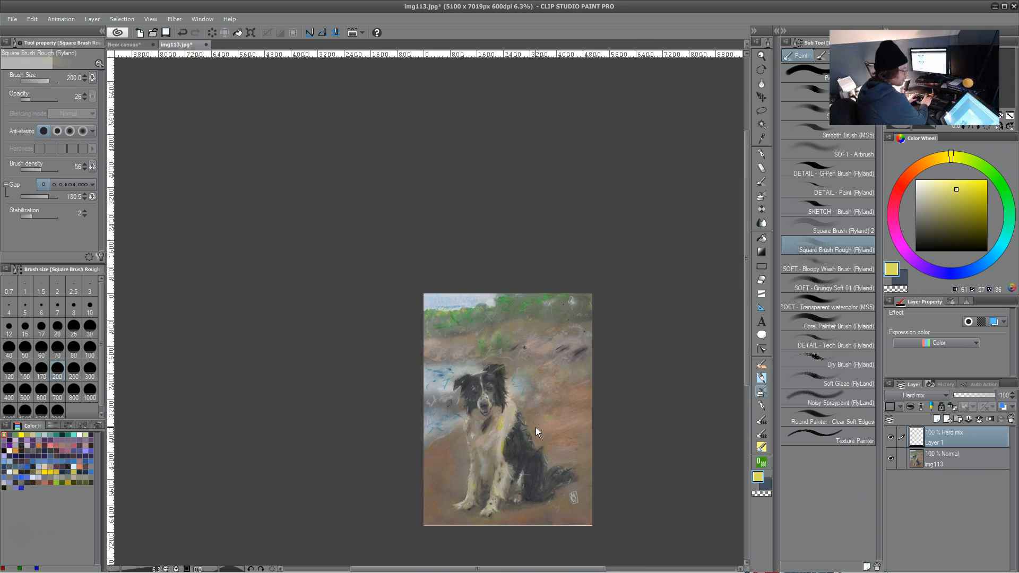
drag(535, 427, 469, 357)
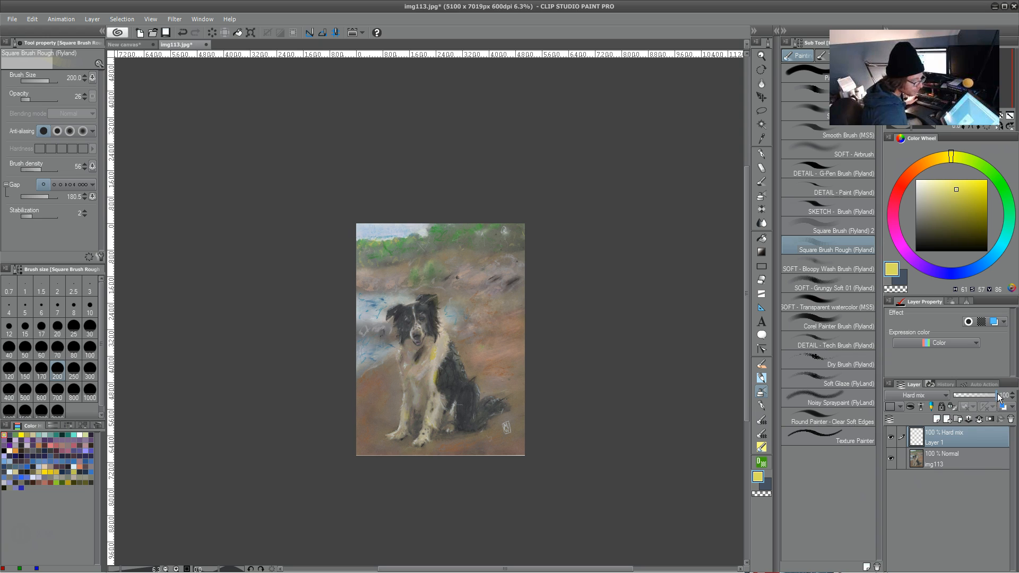
click(983, 397)
drag(974, 398, 963, 398)
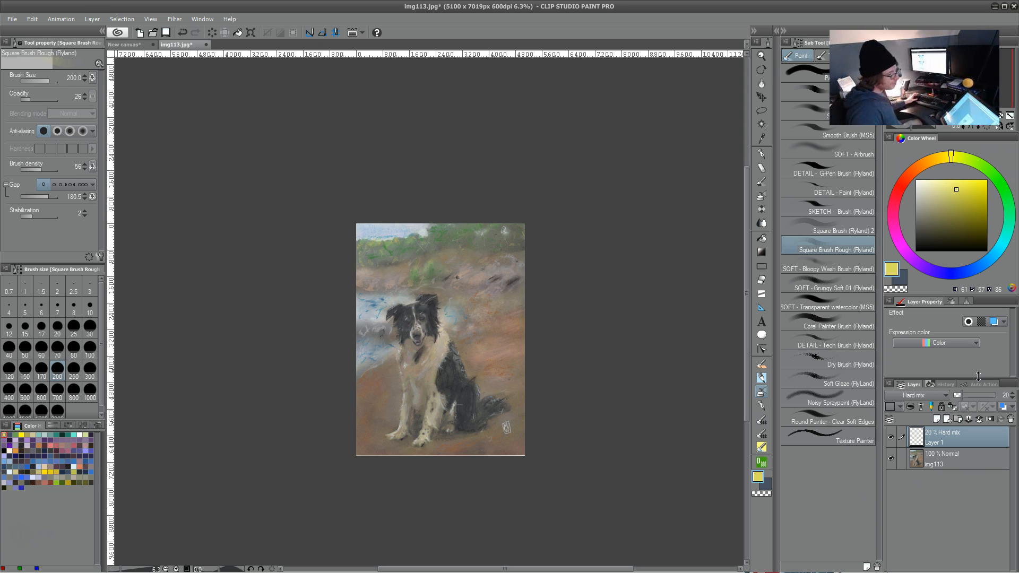
Try a near-black stroke (H 61, S 11, V 9) on the ground behind the dog's back
mouse_move(955, 223)
mouse_down()
mouse_move(945, 241)
mouse_move(925, 243)
mouse_move(923, 211)
mouse_move(932, 215)
mouse_move(923, 245)
mouse_up()
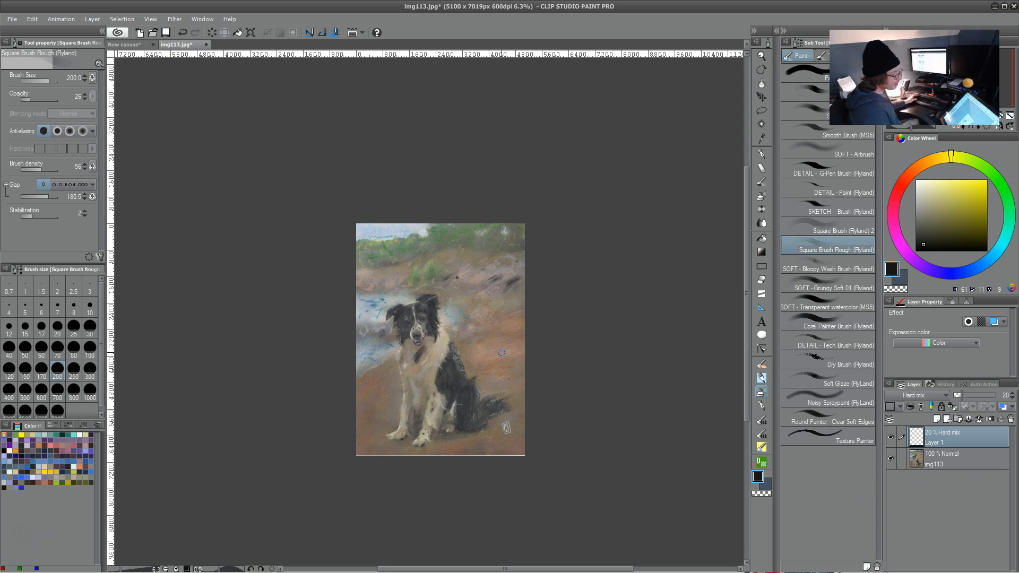
drag(502, 352, 497, 373)
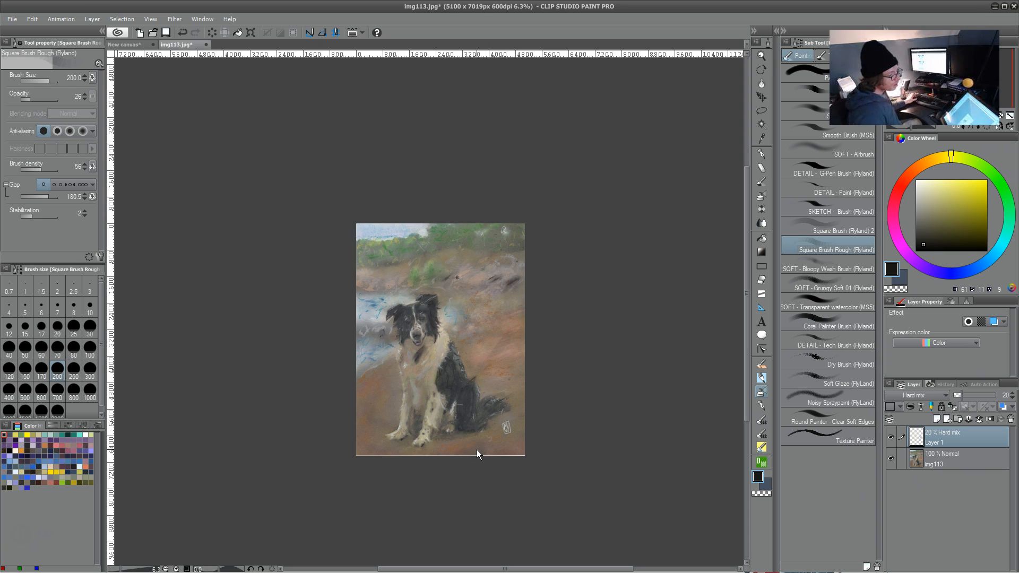
key(ctrl+z)
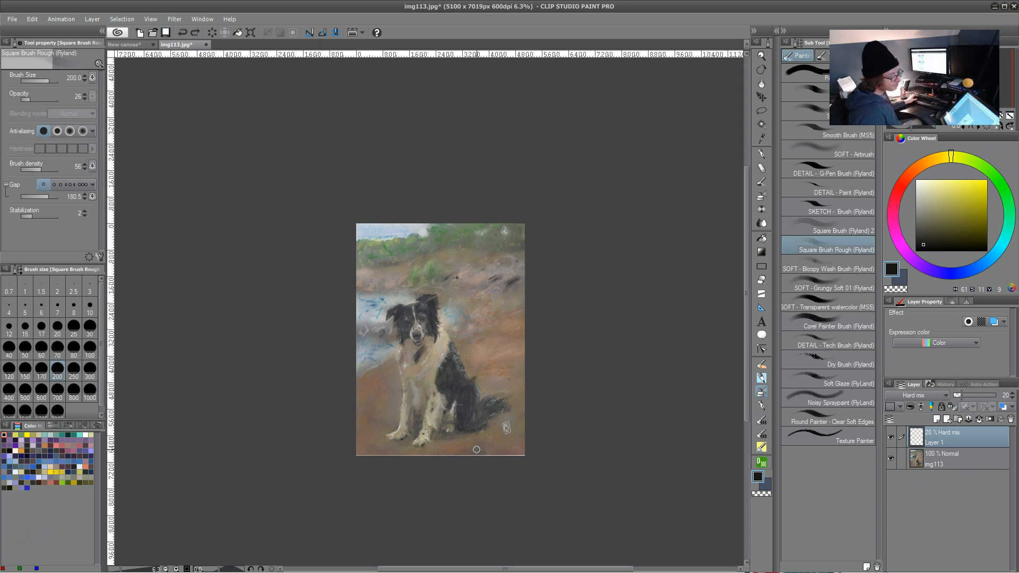
Raise the Hard mix layer's opacity to 100% and set up the brush with near-black olive (H 61, S 26, V 12) at opacity 94
drag(917, 248, 911, 263)
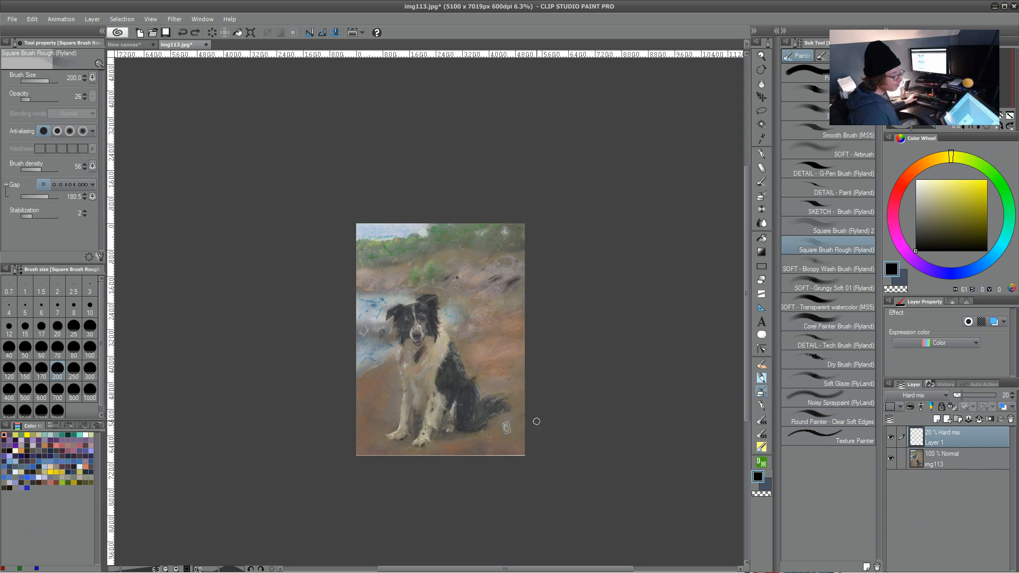
drag(960, 394, 997, 395)
drag(928, 239, 932, 244)
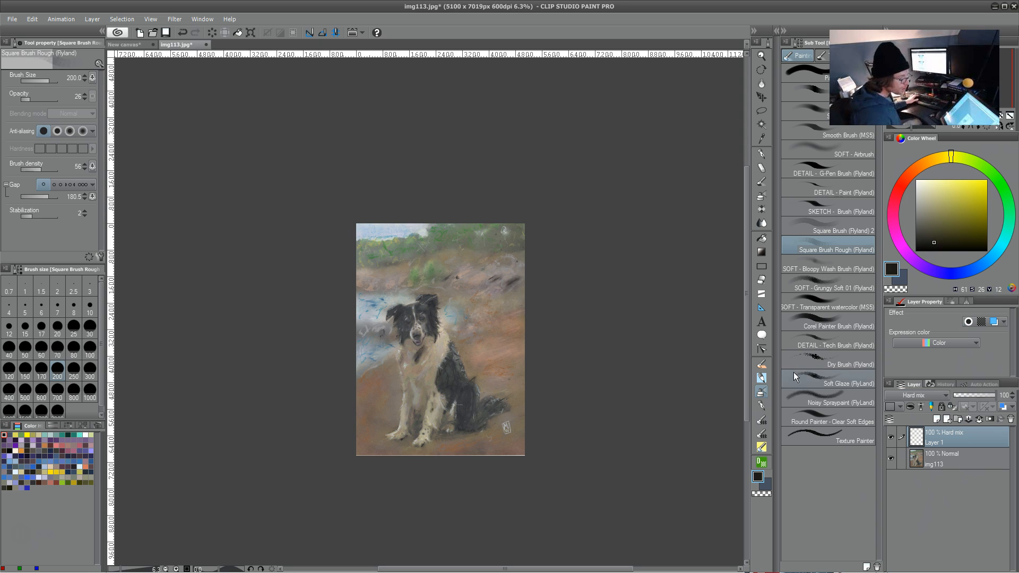
drag(32, 96, 75, 100)
Try near-black and dark yellow strokes over the ground behind the dog's back at full layer opacity, undoing them all
drag(504, 343, 480, 411)
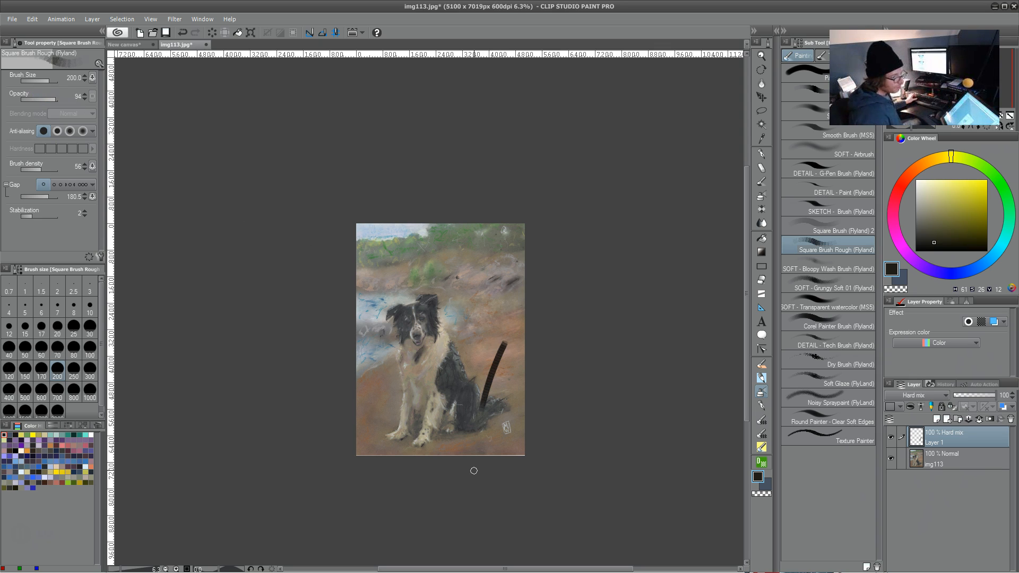
key(ctrl+z)
click(970, 235)
mouse_move(481, 365)
mouse_down()
mouse_move(511, 329)
mouse_move(504, 300)
mouse_move(484, 385)
mouse_up()
drag(485, 275, 487, 369)
drag(458, 353, 513, 300)
key(ctrl+z)
key(ctrl+z)
key(ctrl+z)
key(ctrl+z)
key(ctrl+z)
Try strokes of an olive and a lighter muted yellow on the ground behind the dog's back, undoing each
click(957, 227)
drag(491, 308, 468, 369)
drag(501, 302, 470, 390)
key(ctrl+z)
key(ctrl+z)
key(ctrl+z)
click(940, 202)
drag(508, 309, 484, 357)
key(ctrl+z)
Choose a muted yellow (H 61, S 38, V 52) and brush broad strokes across the dog's head and the ground behind it
click(941, 202)
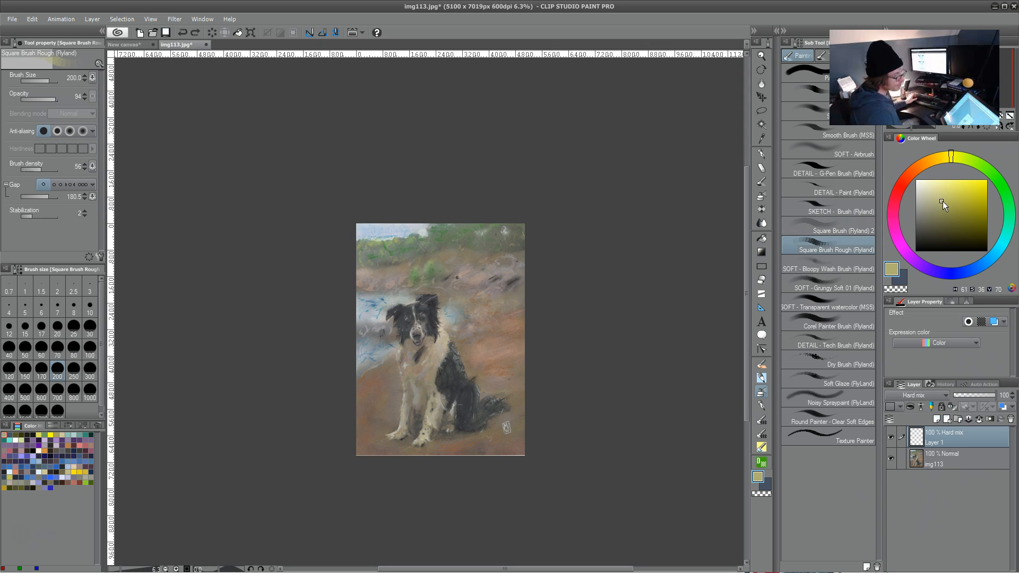
click(942, 213)
mouse_move(482, 356)
mouse_down()
mouse_move(493, 351)
mouse_move(483, 313)
mouse_move(517, 313)
mouse_move(424, 359)
mouse_move(405, 348)
mouse_move(365, 390)
mouse_up()
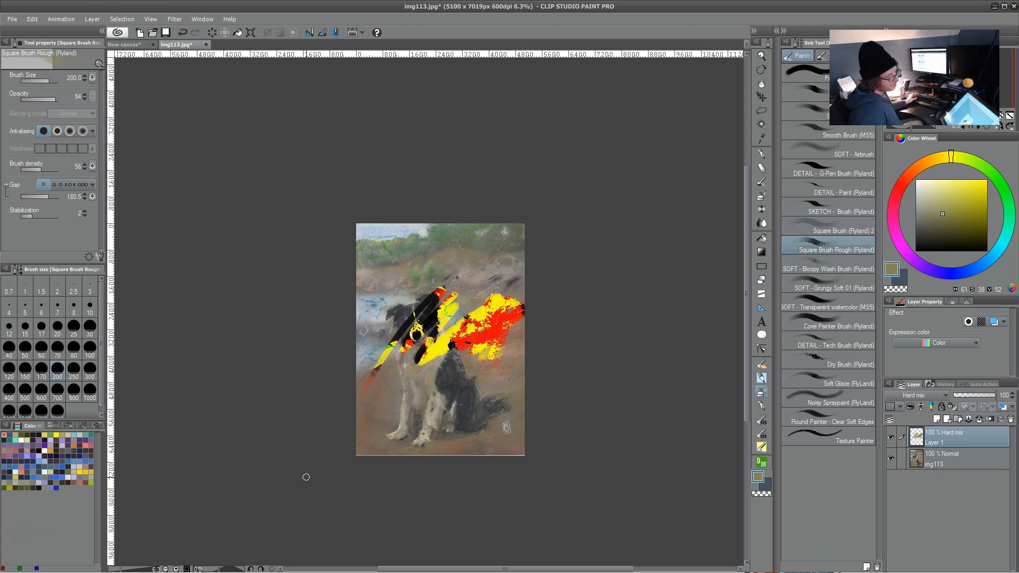
Try the Hard mix layer at 0% opacity, undo the opacity change and clear the painted strokes from the layer
drag(996, 395, 954, 403)
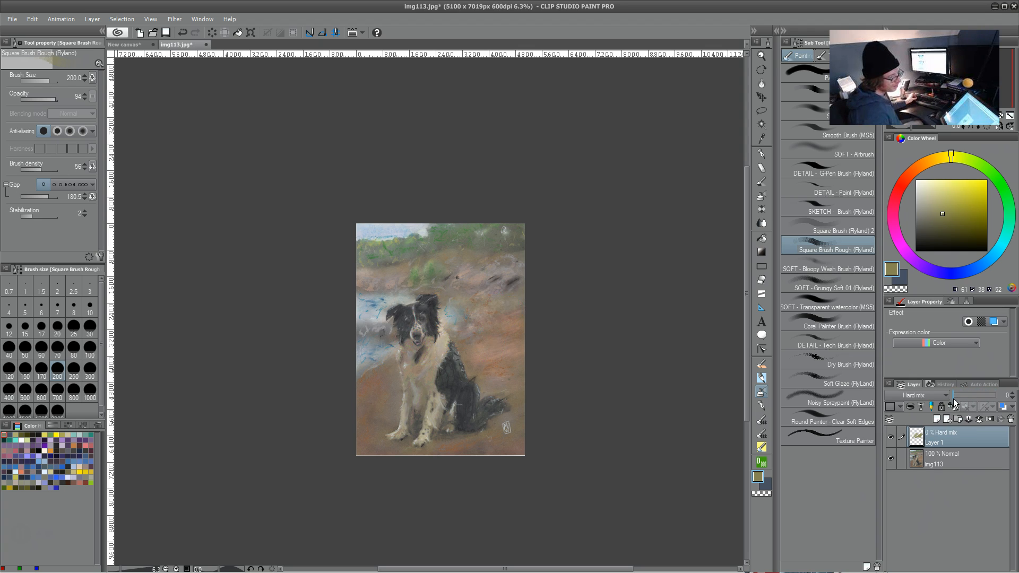
key(ctrl+z)
key(Delete)
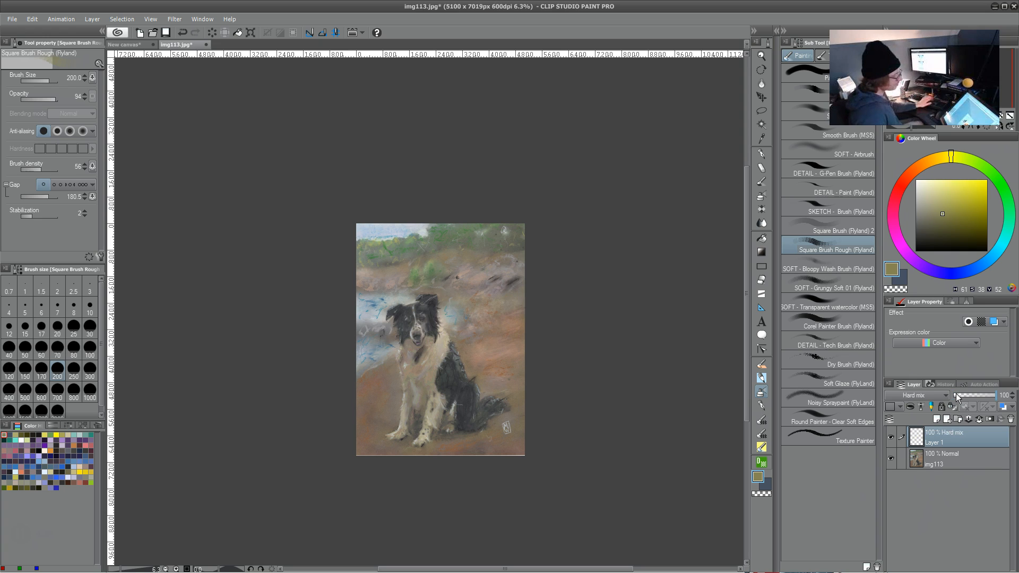